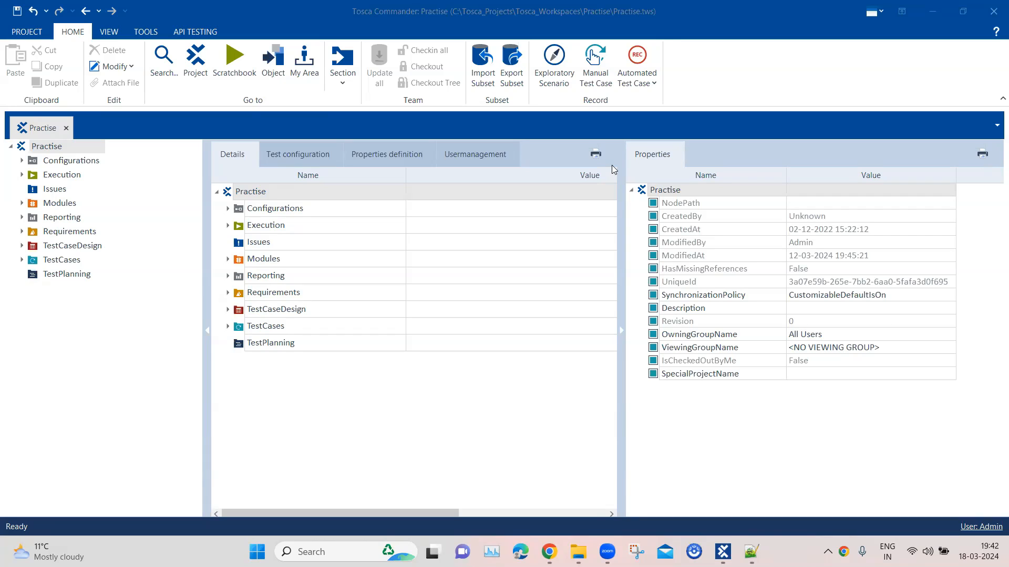
Switch to Chrome and trigger the JS Alert popup on the JavaScript Alerts page.
key(alt+Tab)
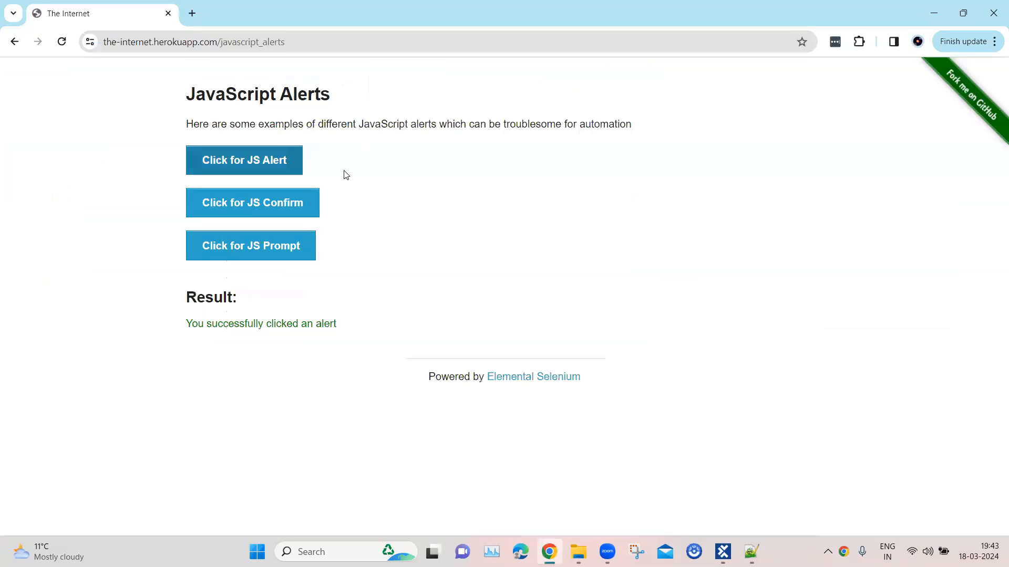
click(231, 42)
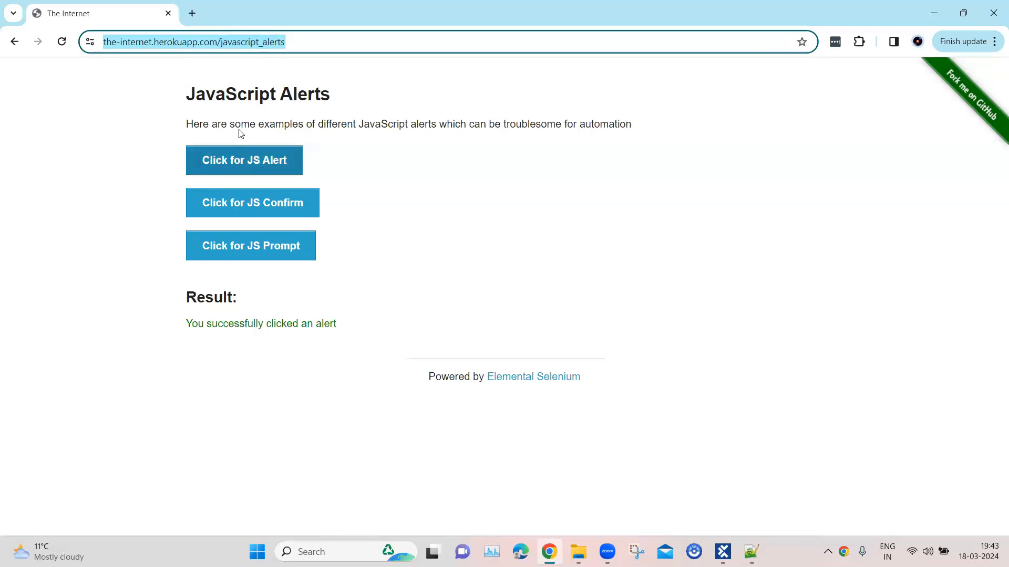
click(267, 171)
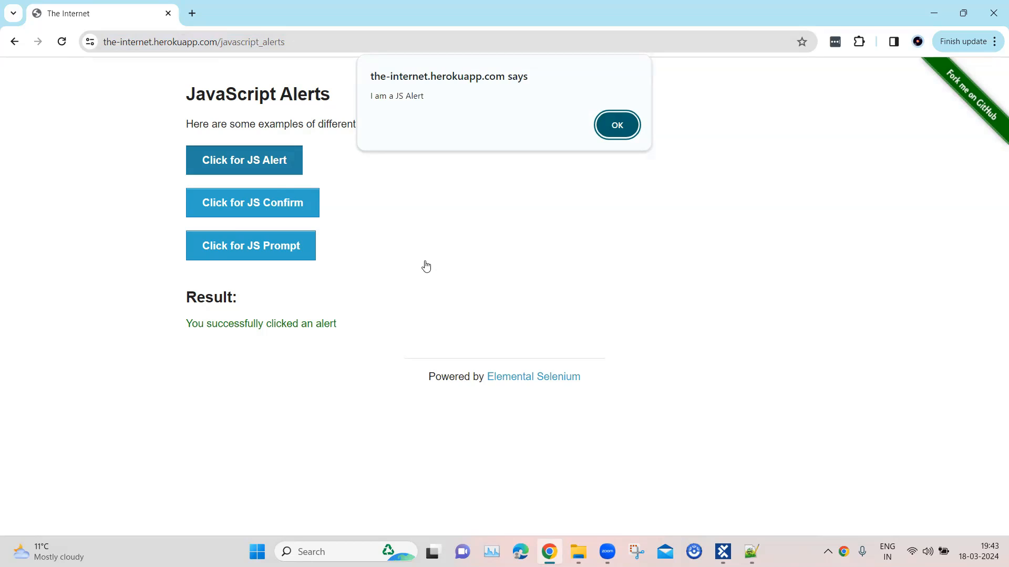
Switch to Tosca Commander and run an application scan of the The Internet browser window from the Modules folder using the default engine.
mouse_move(722, 550)
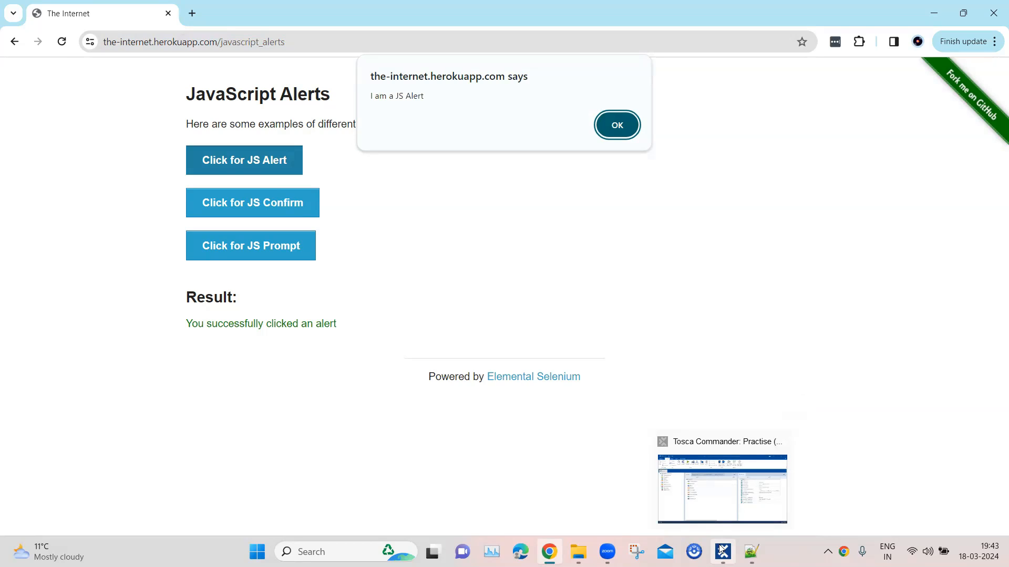
click(721, 550)
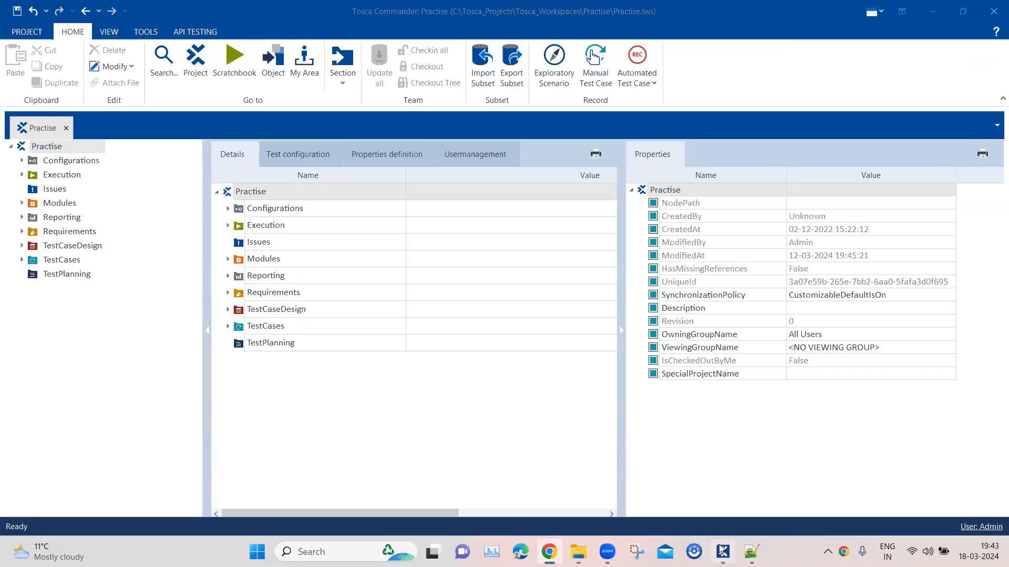
click(60, 203)
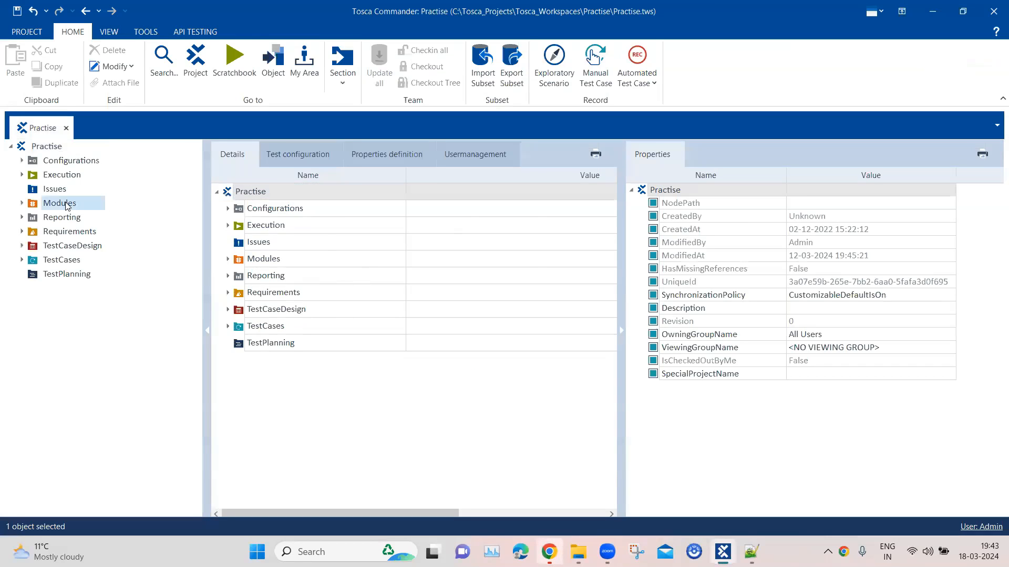
right_click(263, 195)
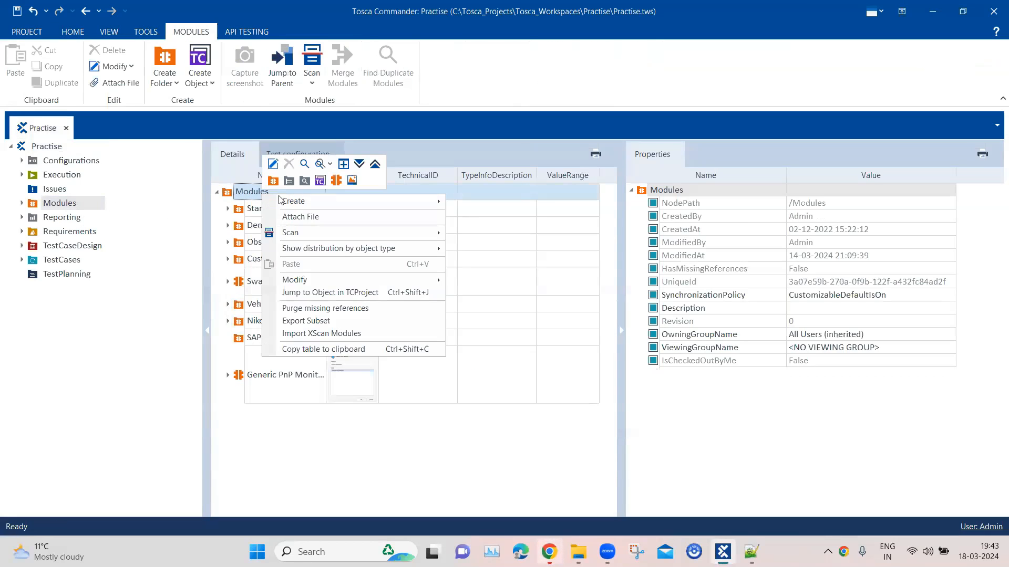
mouse_move(373, 232)
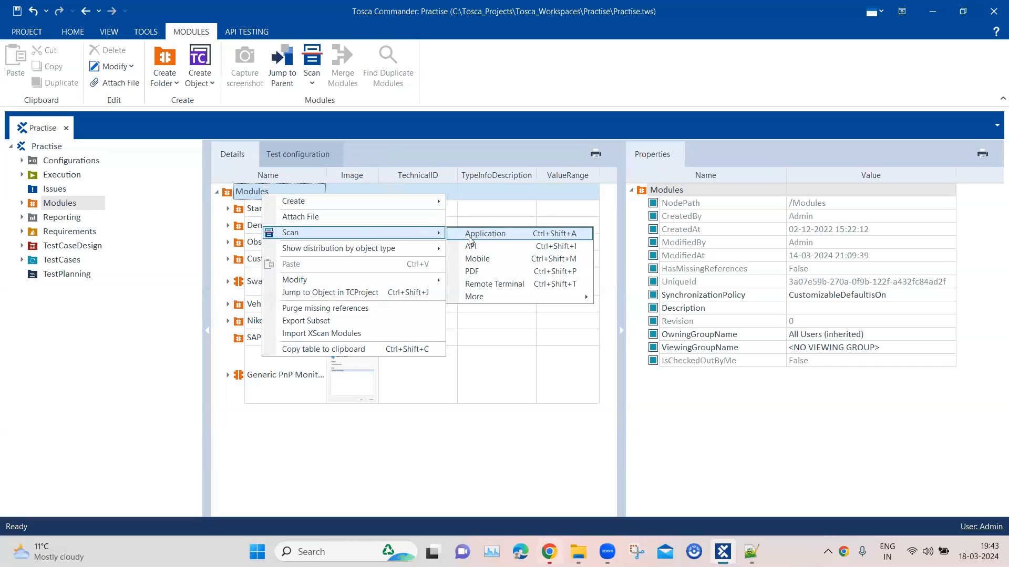
click(469, 238)
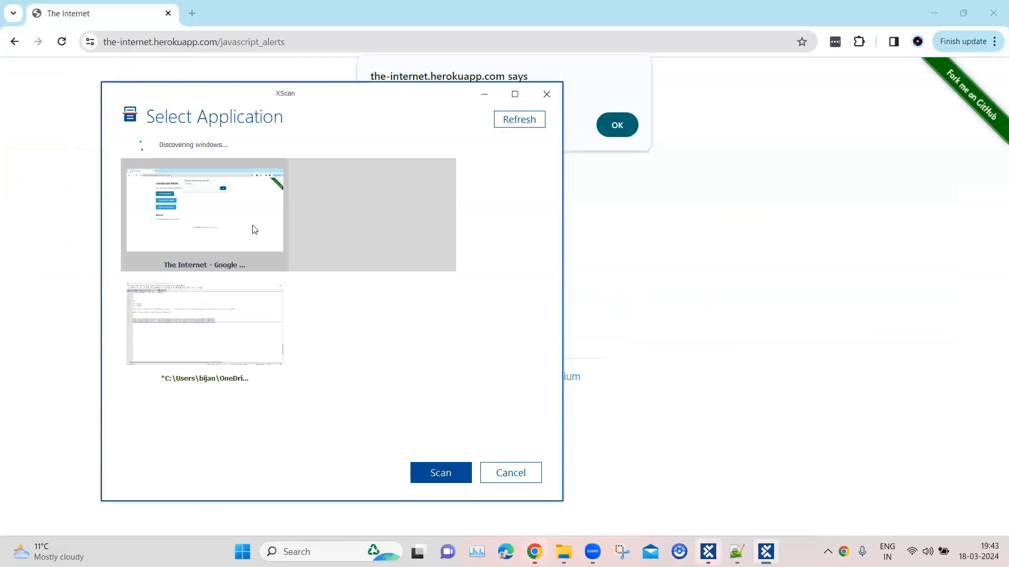
click(451, 477)
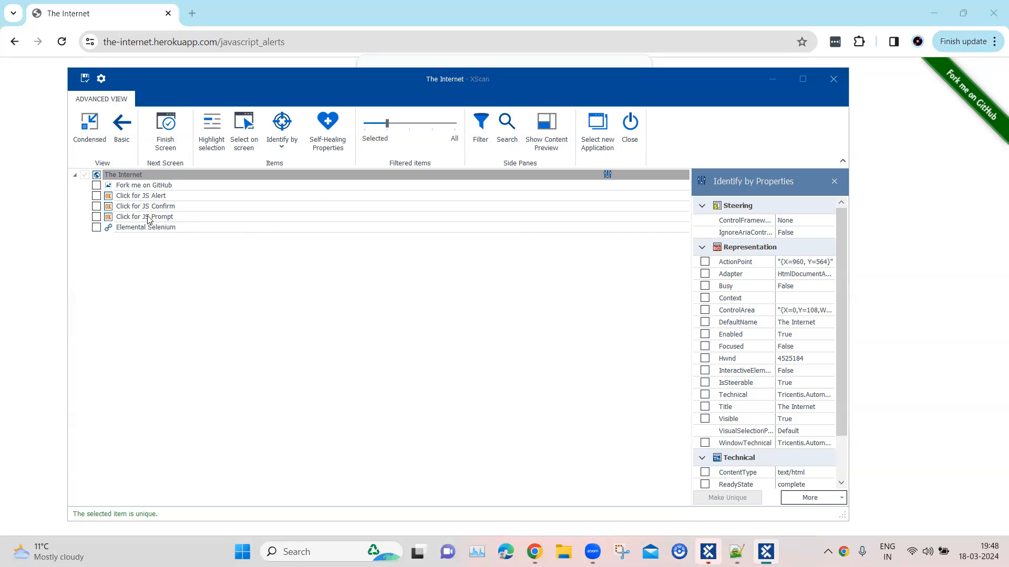
Show all scanned items in XScan, look through the element tree for the alert's controls, and close the scan without saving.
click(271, 82)
drag(271, 82, 572, 83)
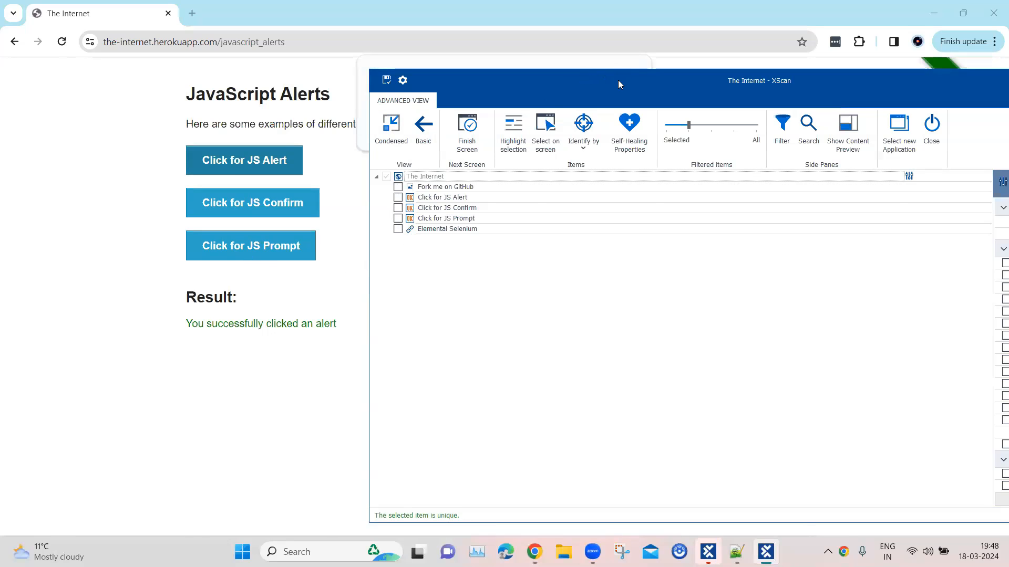
drag(618, 80, 369, 173)
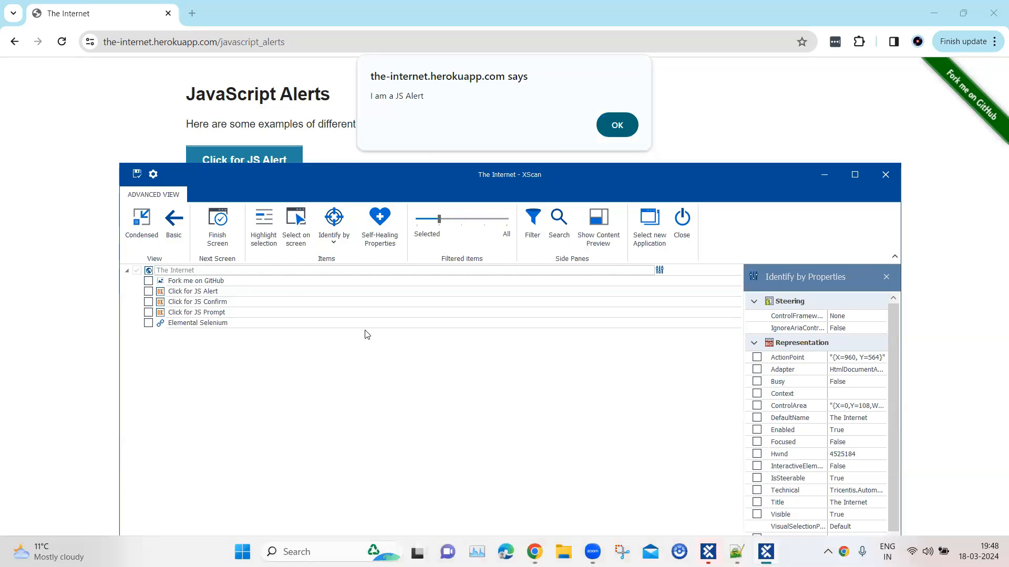
click(441, 220)
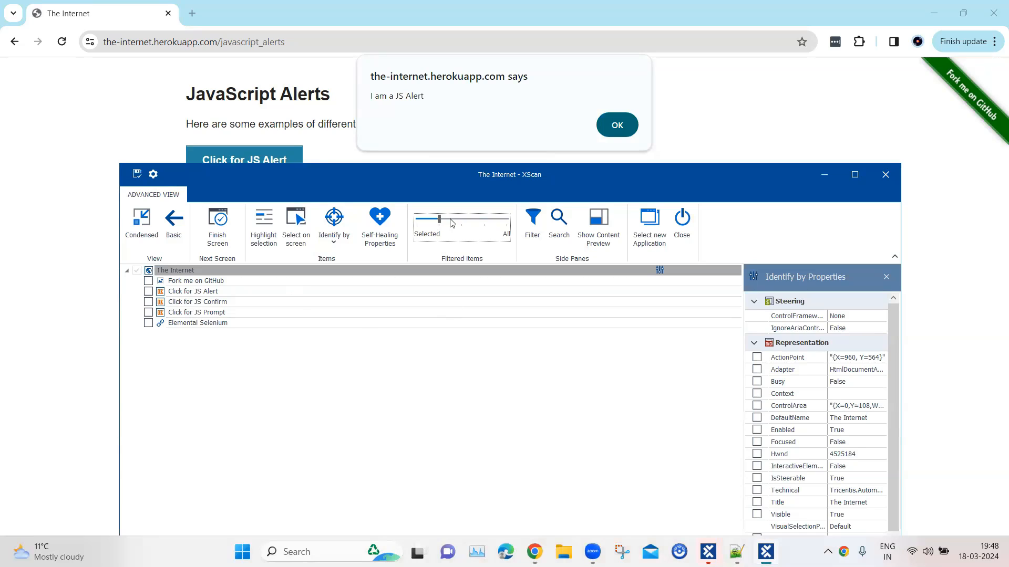
drag(451, 223, 503, 221)
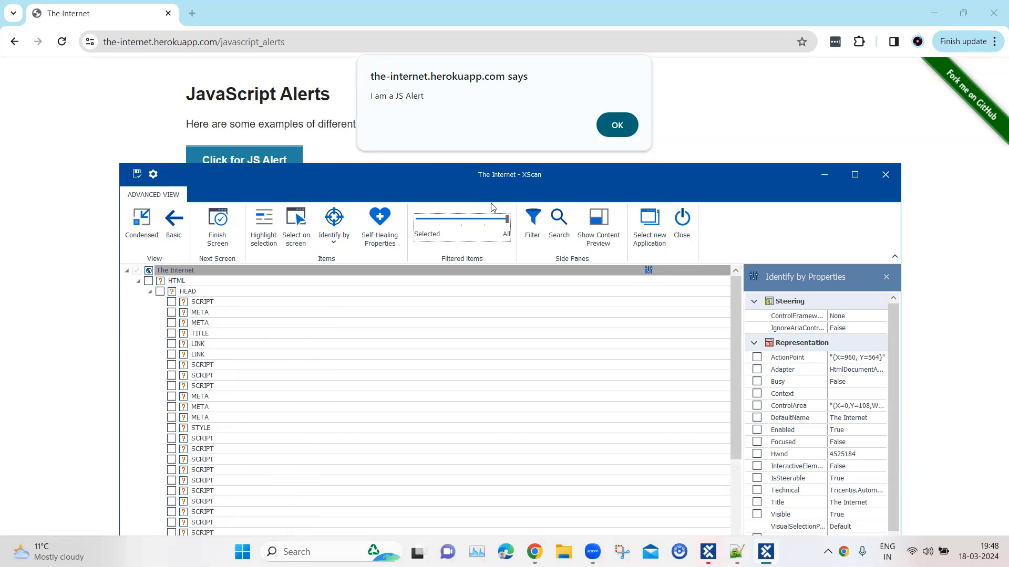
drag(480, 176, 497, 89)
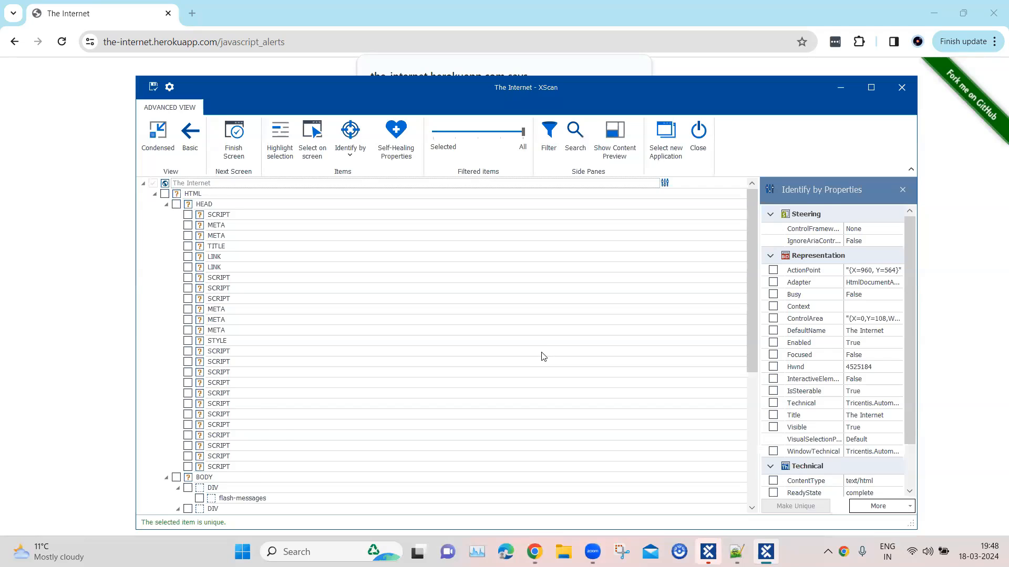
scroll(543, 357, down, 7)
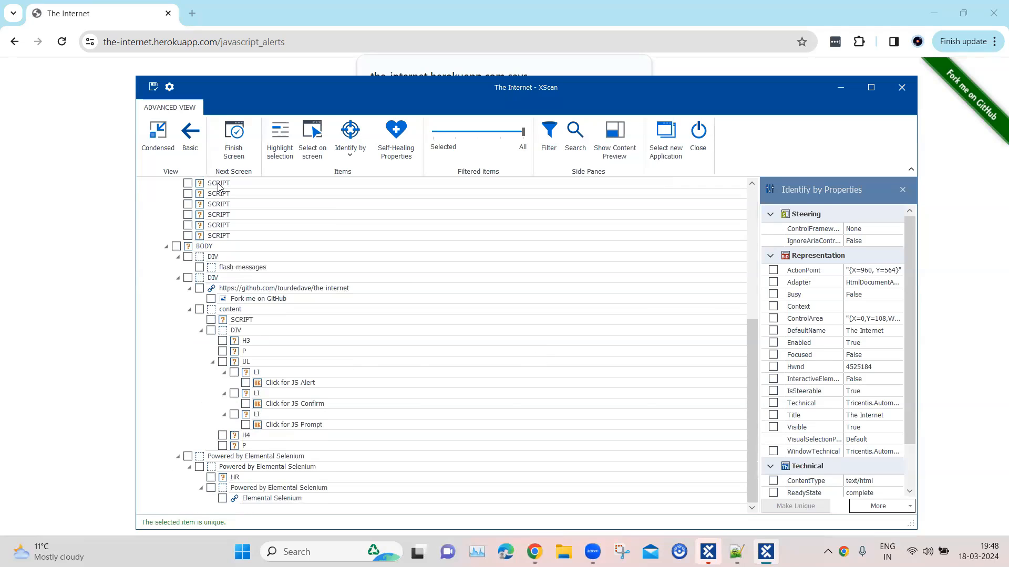
scroll(374, 453, up, 4)
scroll(374, 453, up, 4)
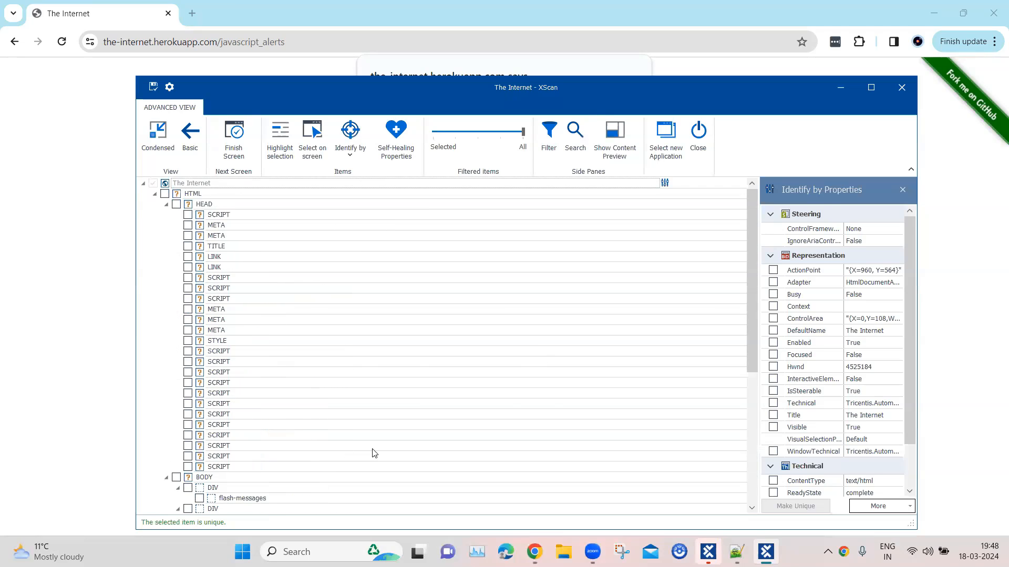
drag(478, 106, 467, 147)
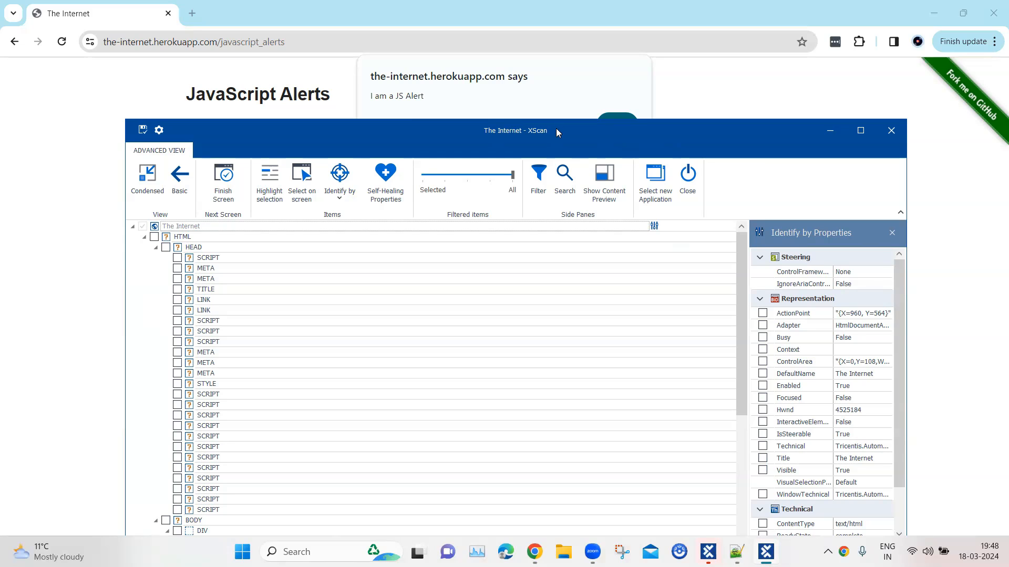
drag(547, 138, 537, 79)
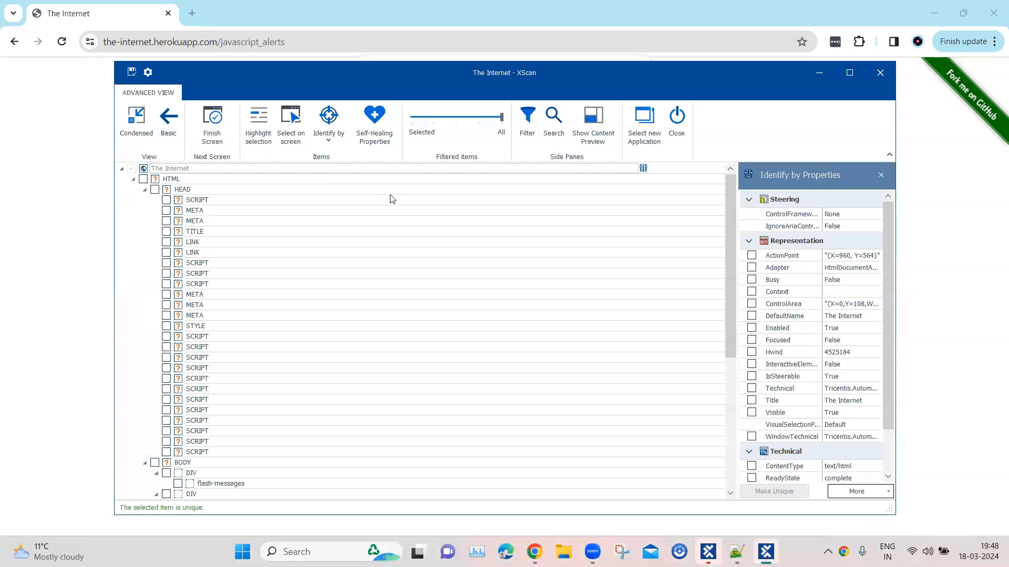
click(880, 77)
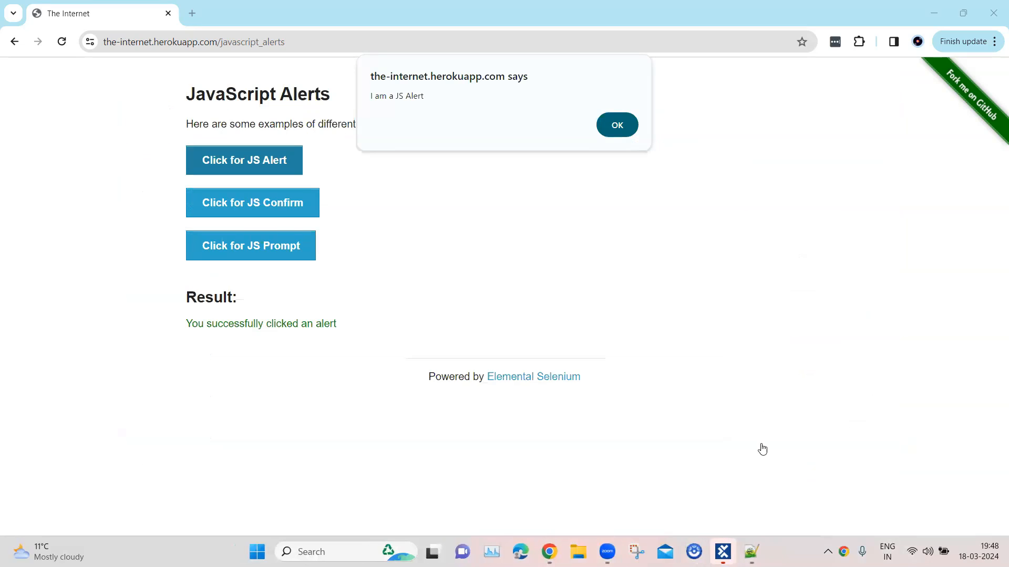
Start a new application scan from the Modules folder and scan the The Internet browser window with the UIA engine.
click(723, 551)
click(66, 205)
right_click(66, 204)
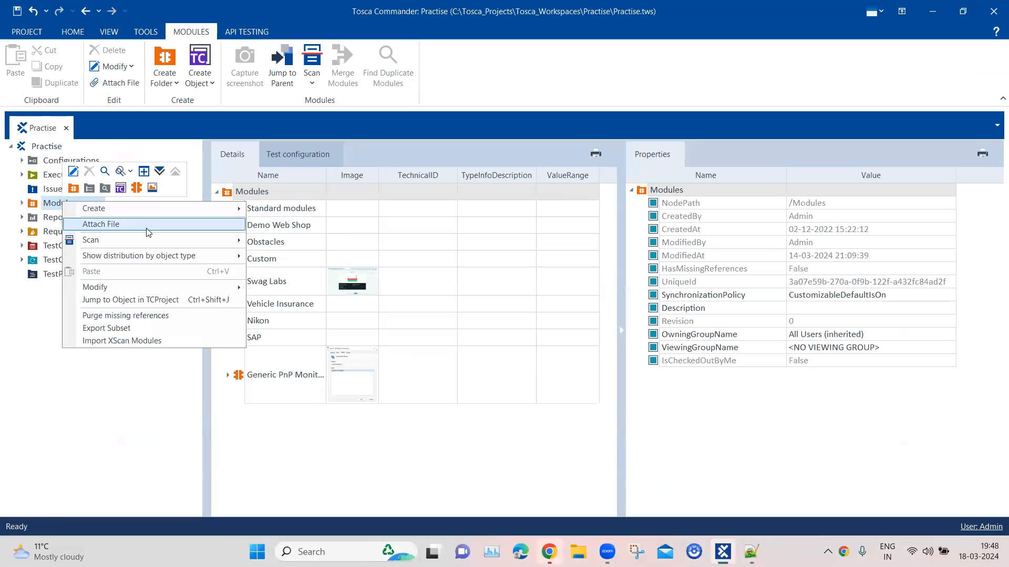
mouse_move(239, 244)
click(284, 242)
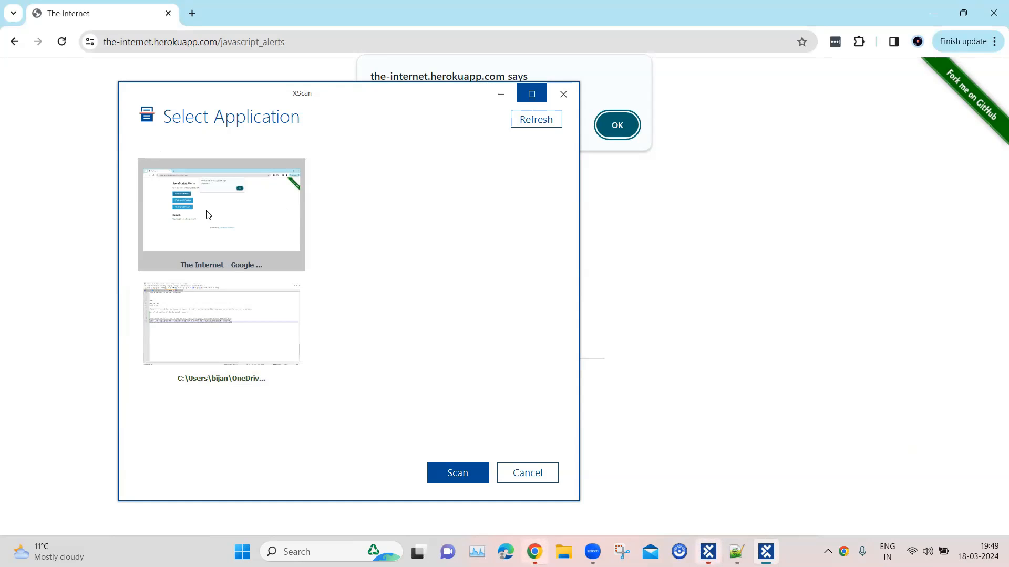
right_click(261, 212)
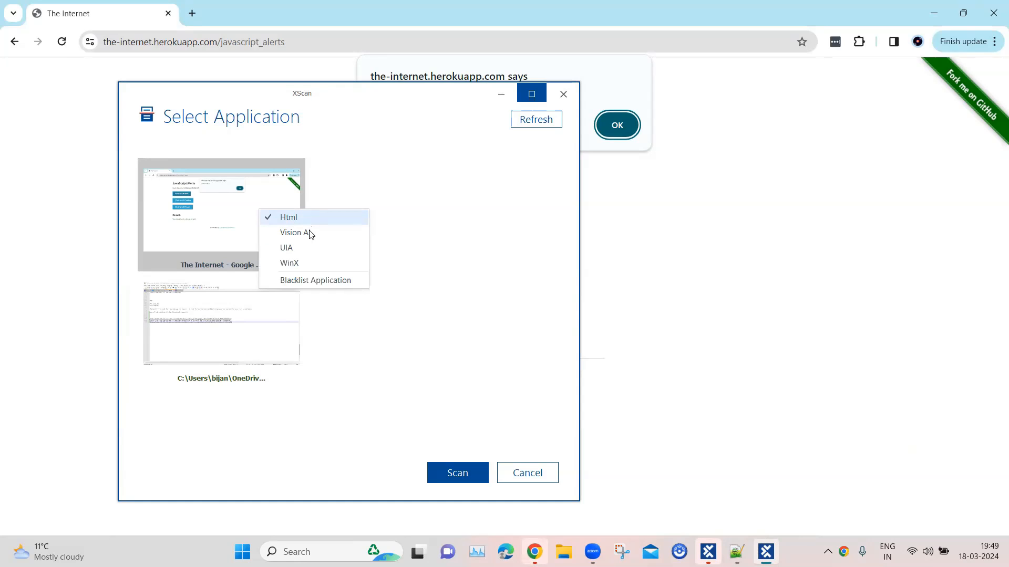
click(287, 250)
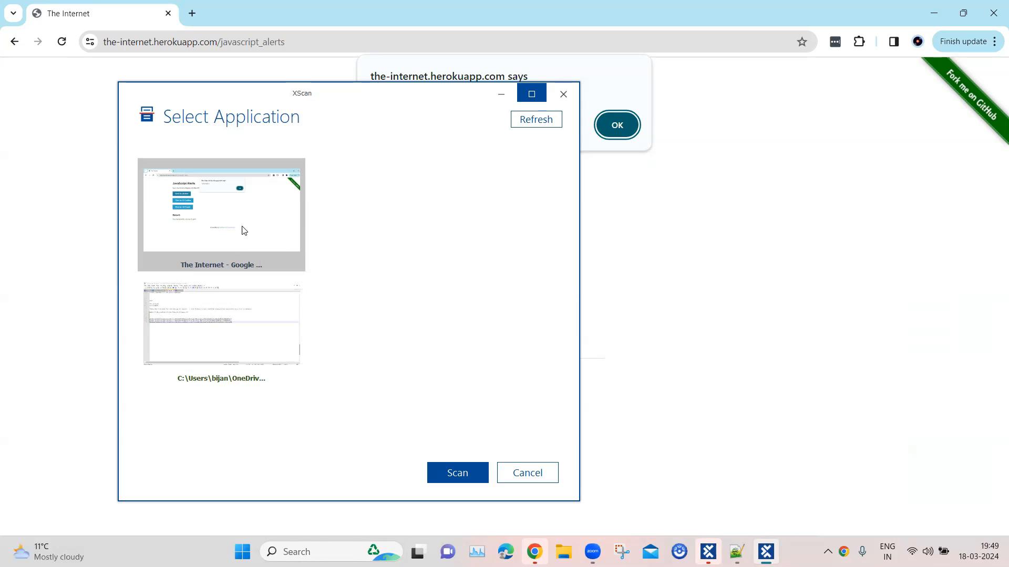
click(459, 474)
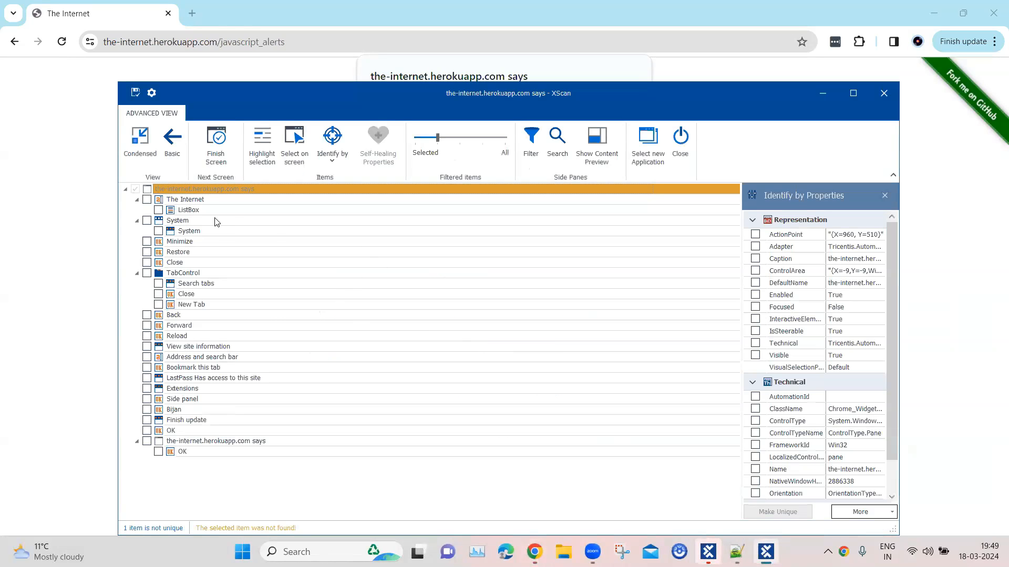
Include only the OK button under the-internet.herokuapp.com says in the scanned module.
drag(348, 98, 321, 79)
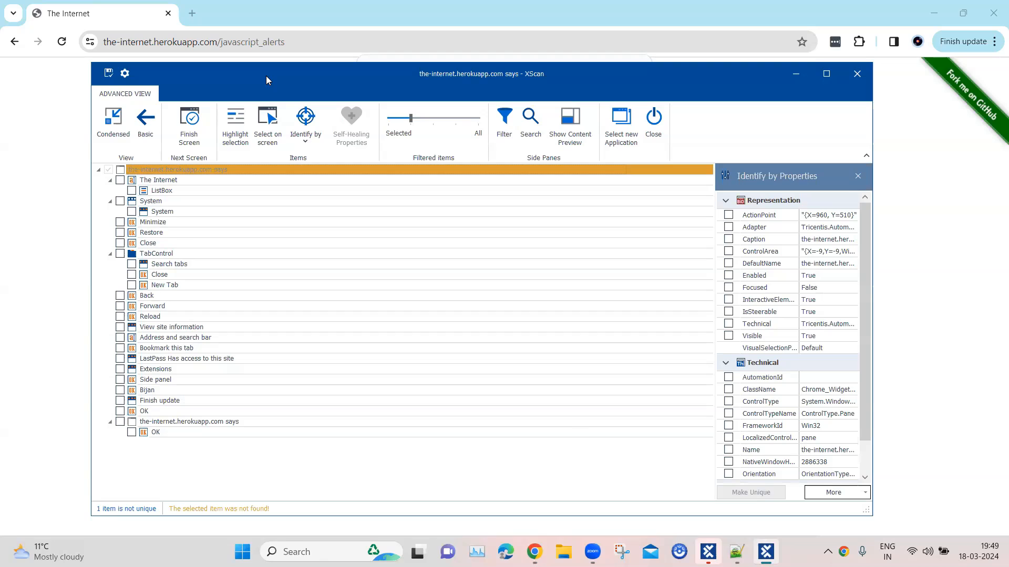
drag(266, 76, 326, 91)
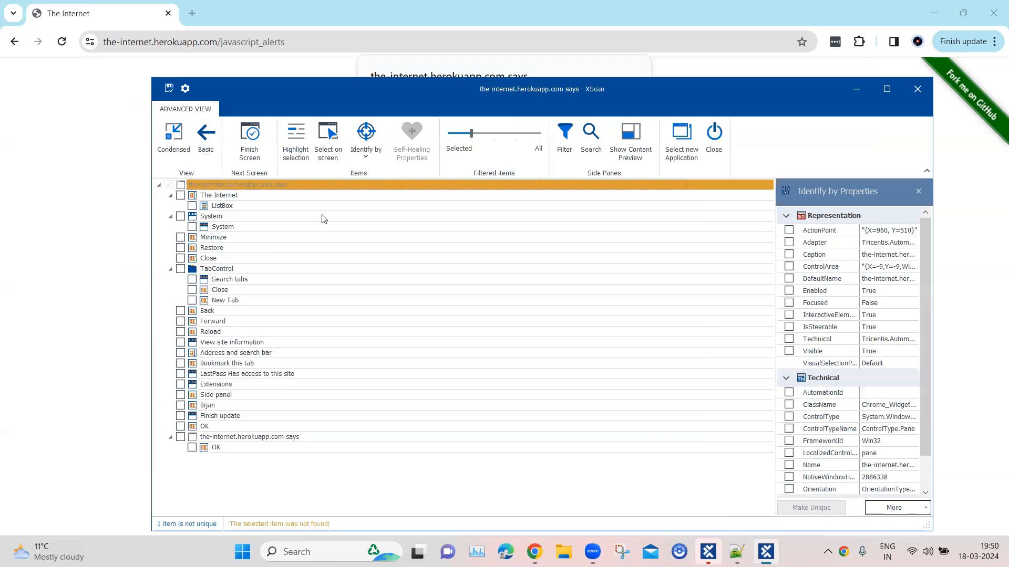
click(181, 438)
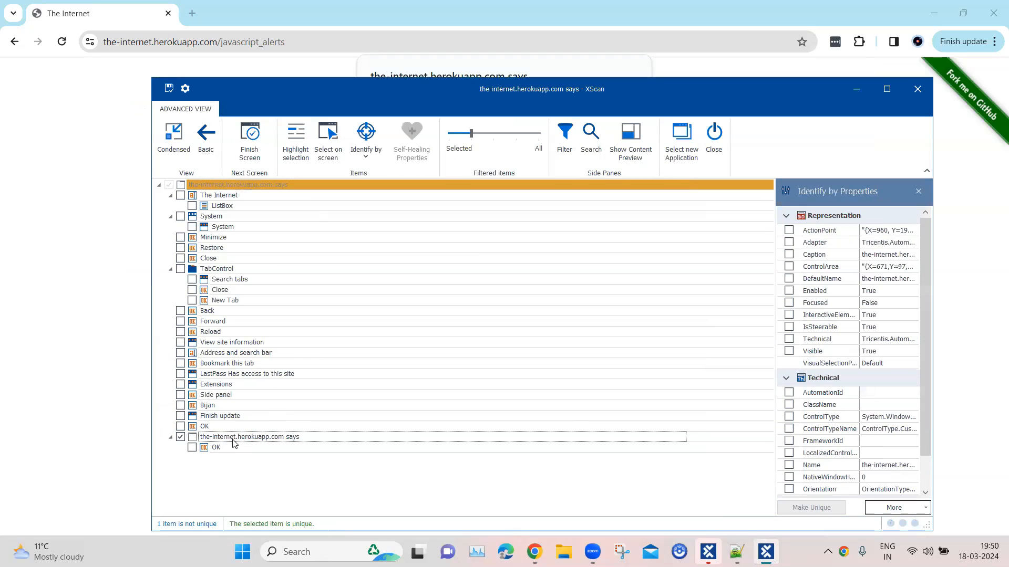
click(215, 447)
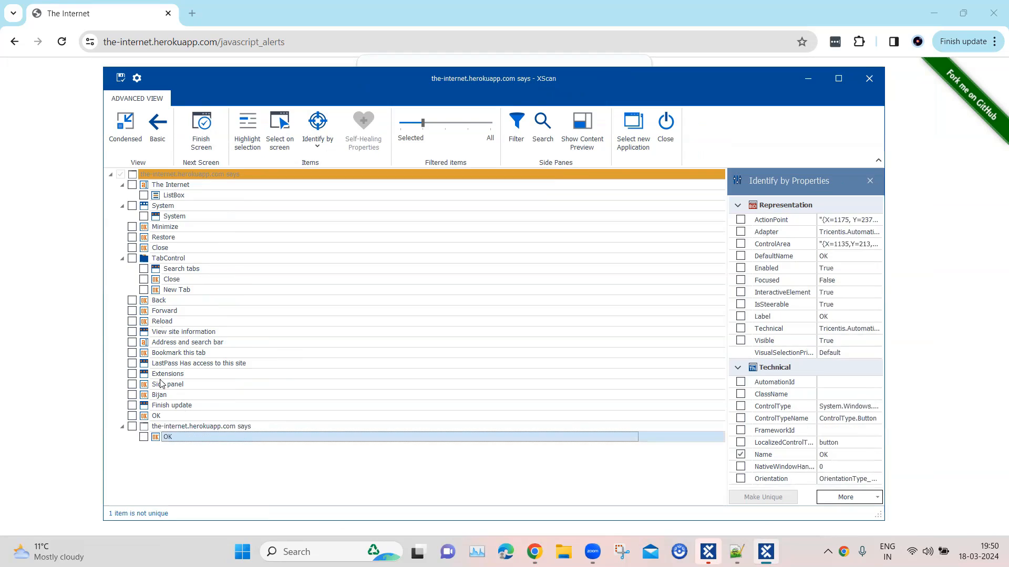
click(143, 438)
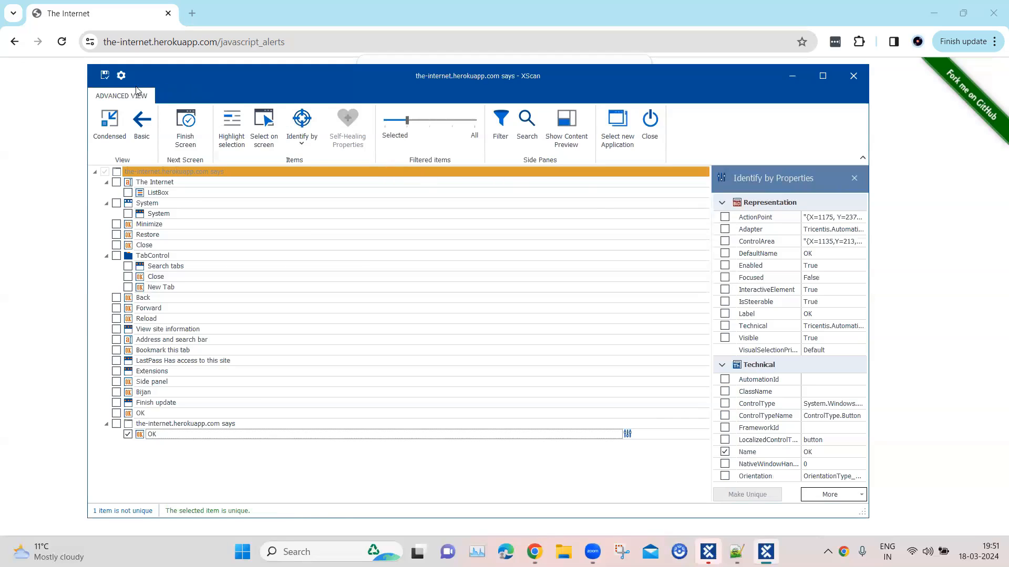
Rename the scanned module as Javascript Popup, save it and close XScan.
double_click(234, 171)
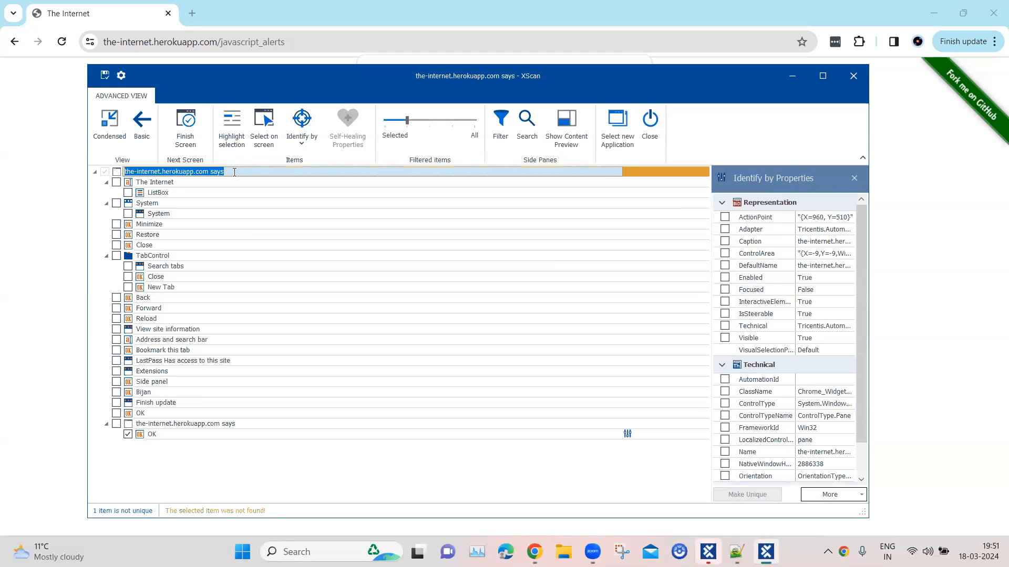
text(Javascript Popup)
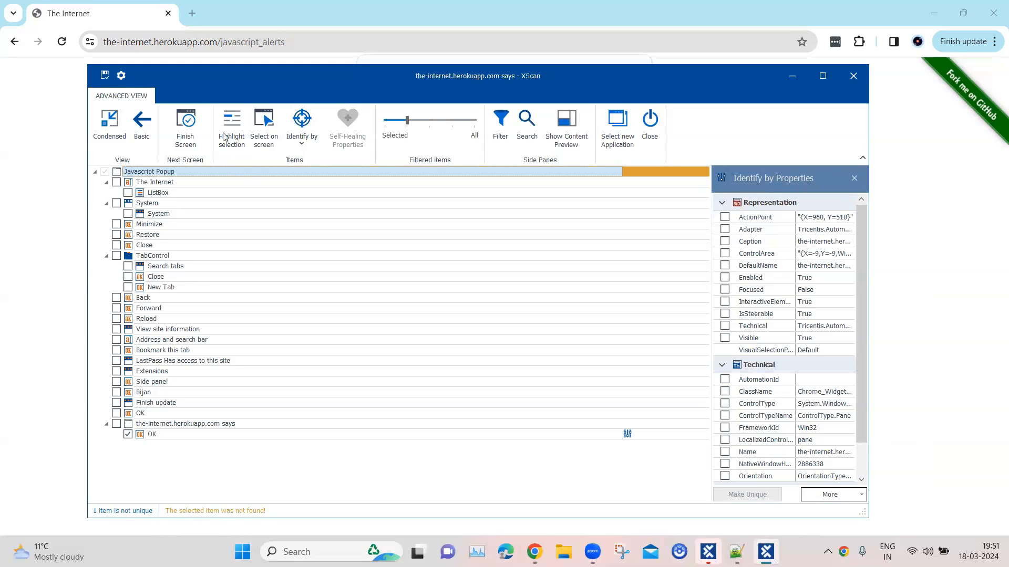
click(105, 76)
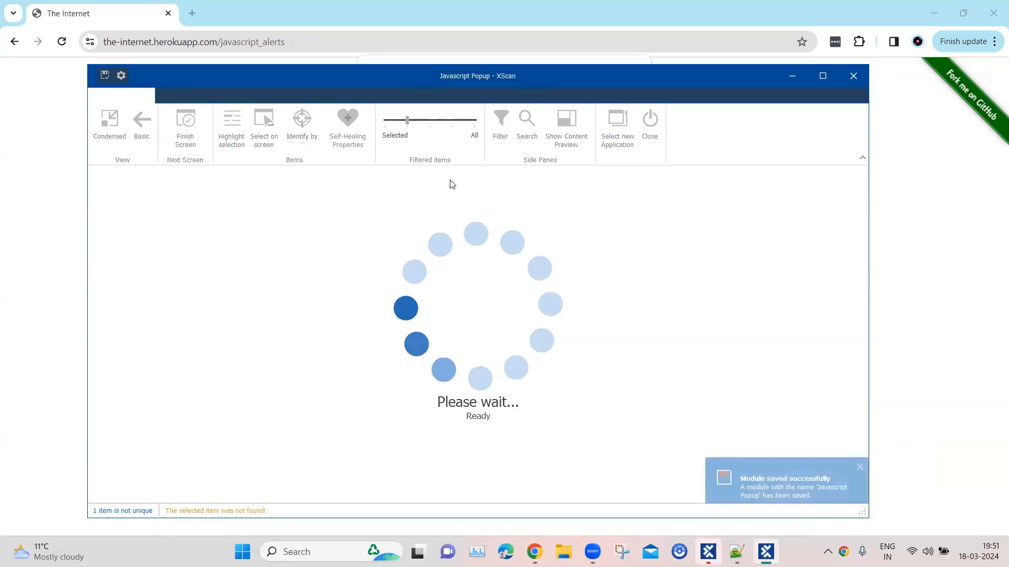
click(853, 76)
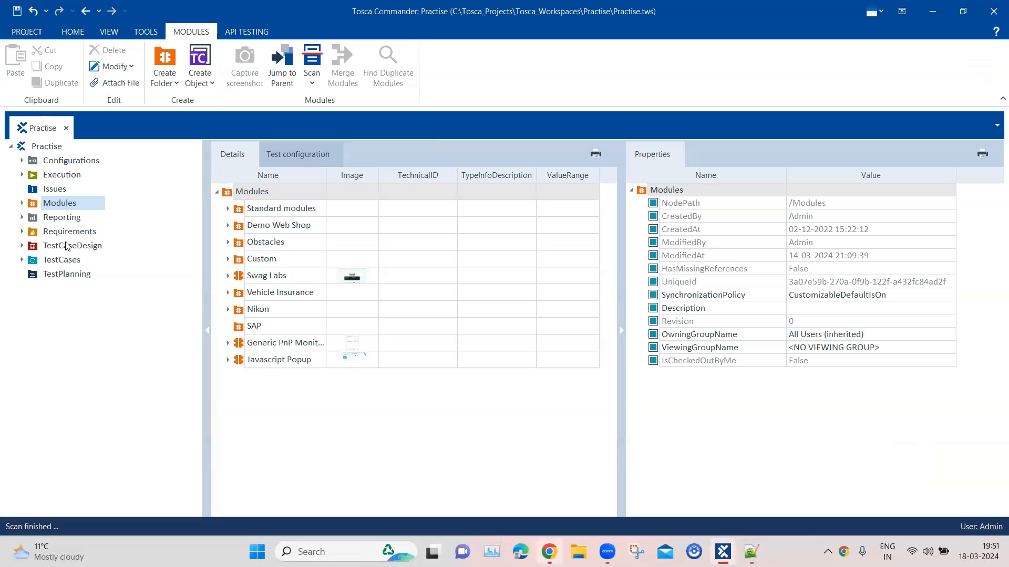
Set the Name identification property of the Javascript Popup module to "* says" so a wildcard replaces the site address.
click(279, 363)
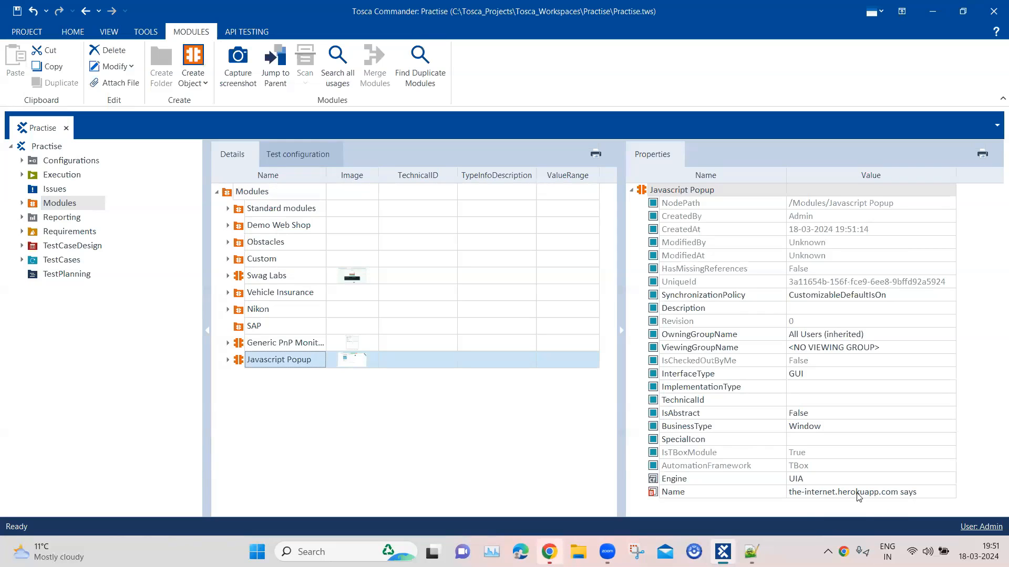
click(919, 494)
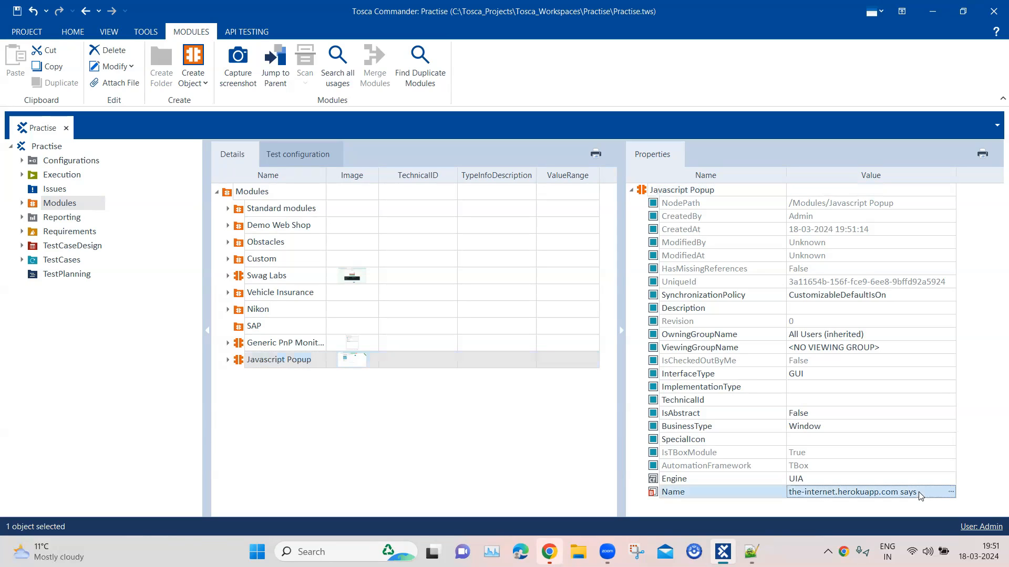
click(892, 493)
drag(898, 493, 785, 499)
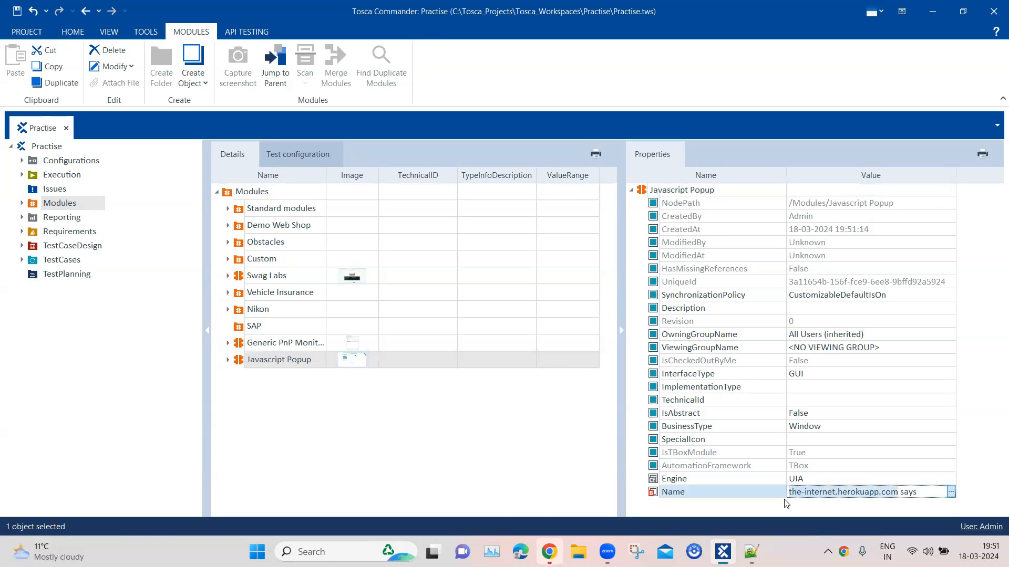
text(*)
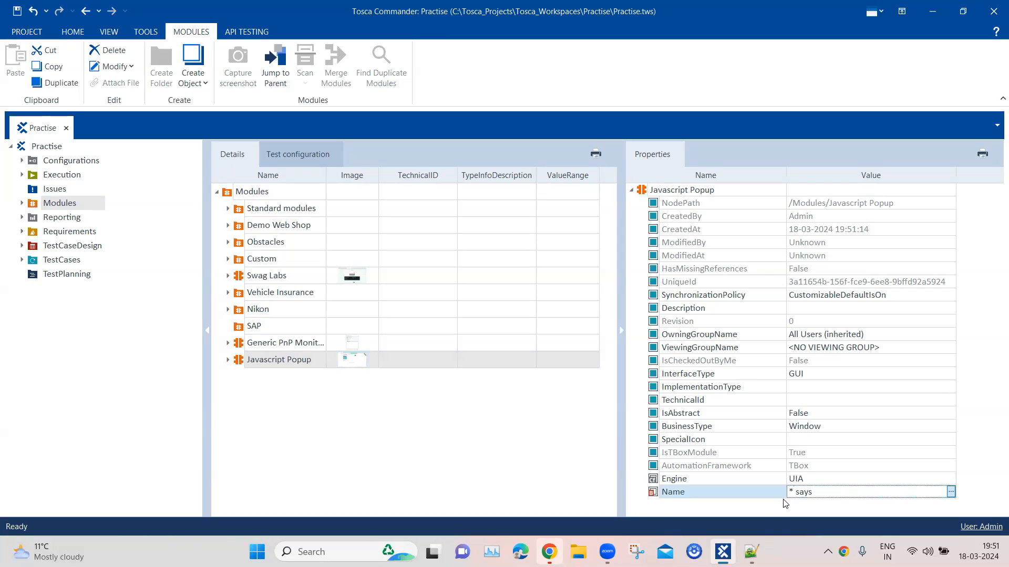
key(Return)
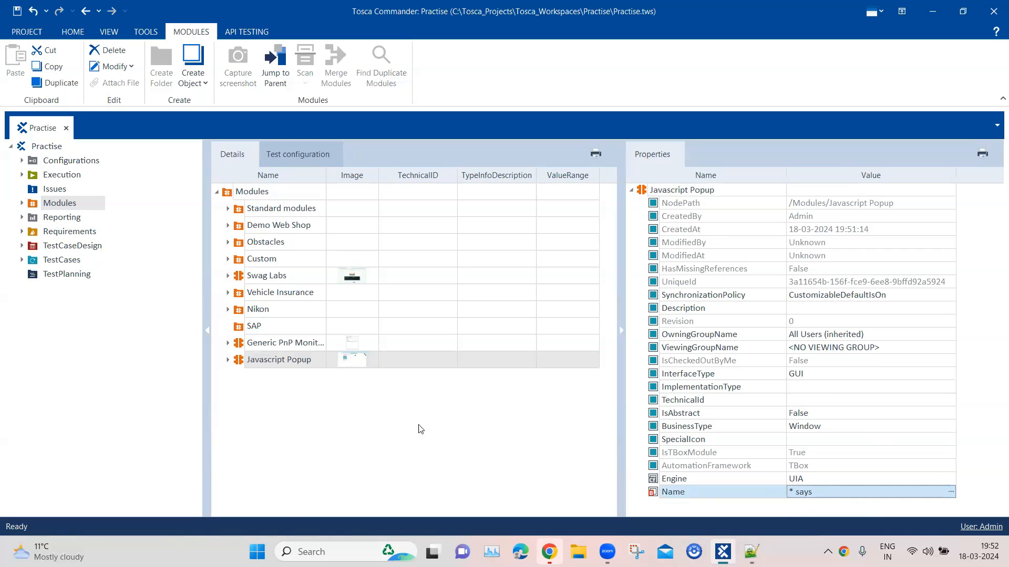
click(397, 421)
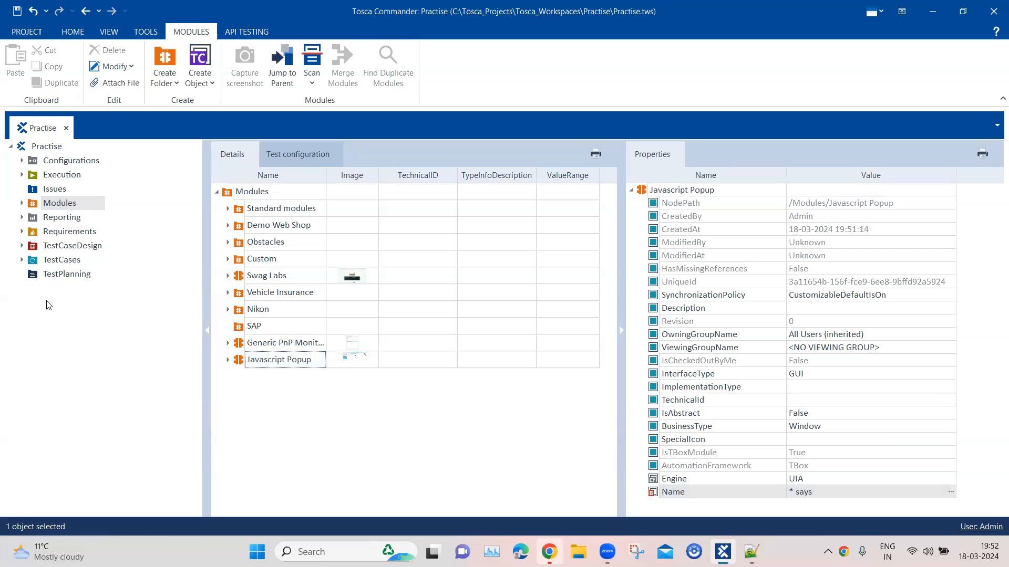
Create a test case named Click On Popup in the Win Controls folder under TestCases.
click(21, 260)
click(58, 260)
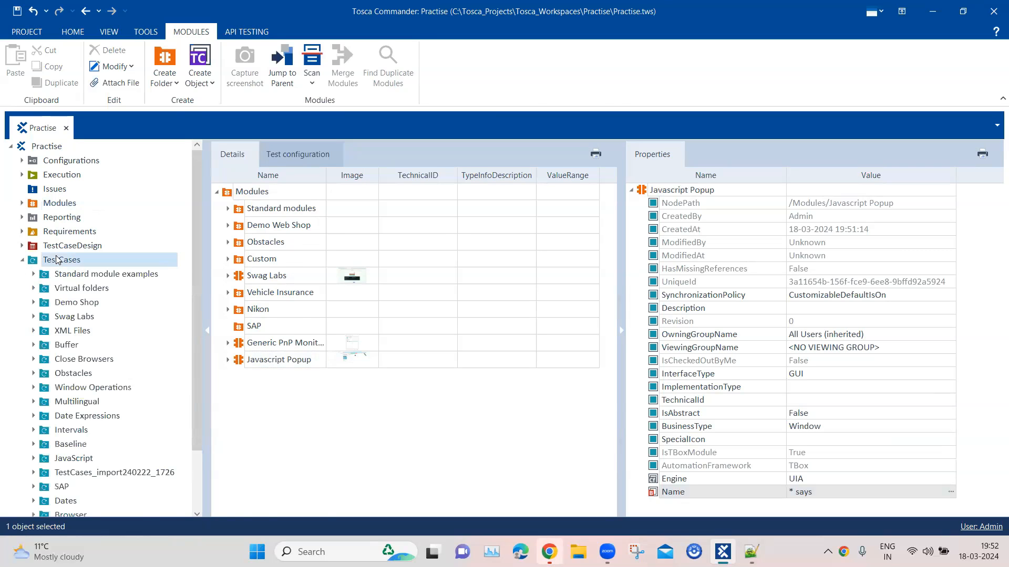
scroll(117, 317, down, 2)
click(85, 475)
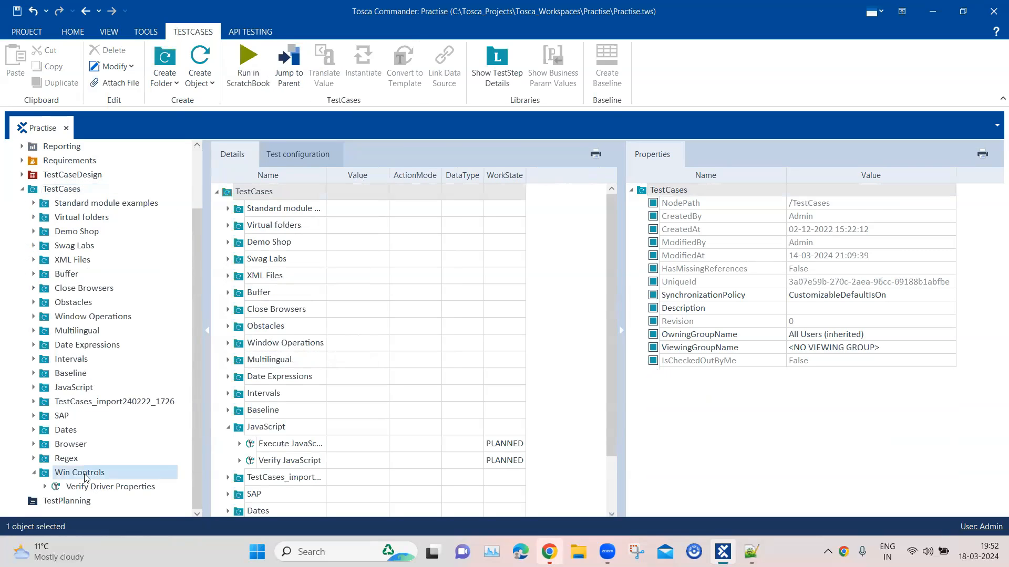
right_click(268, 193)
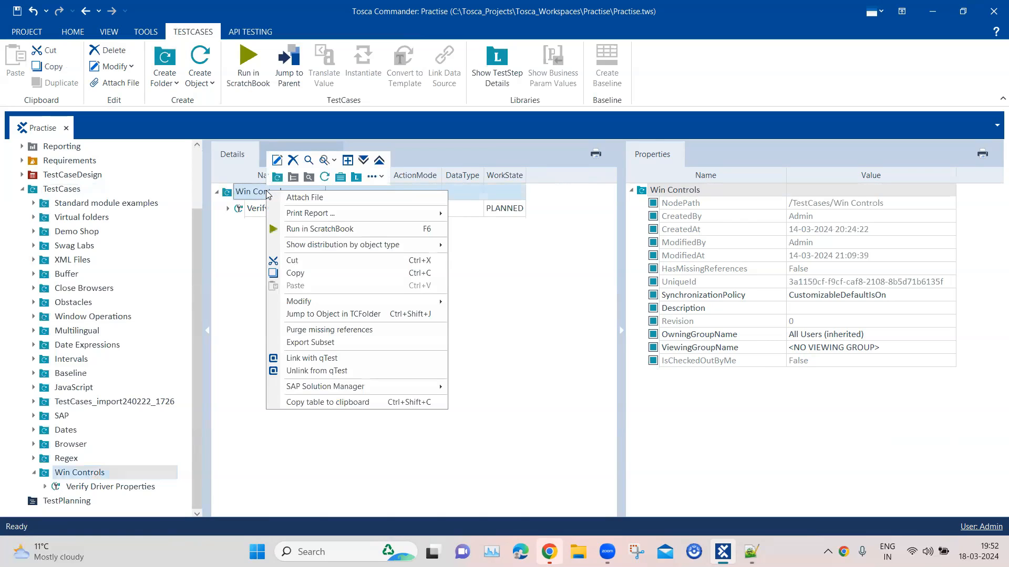
click(325, 177)
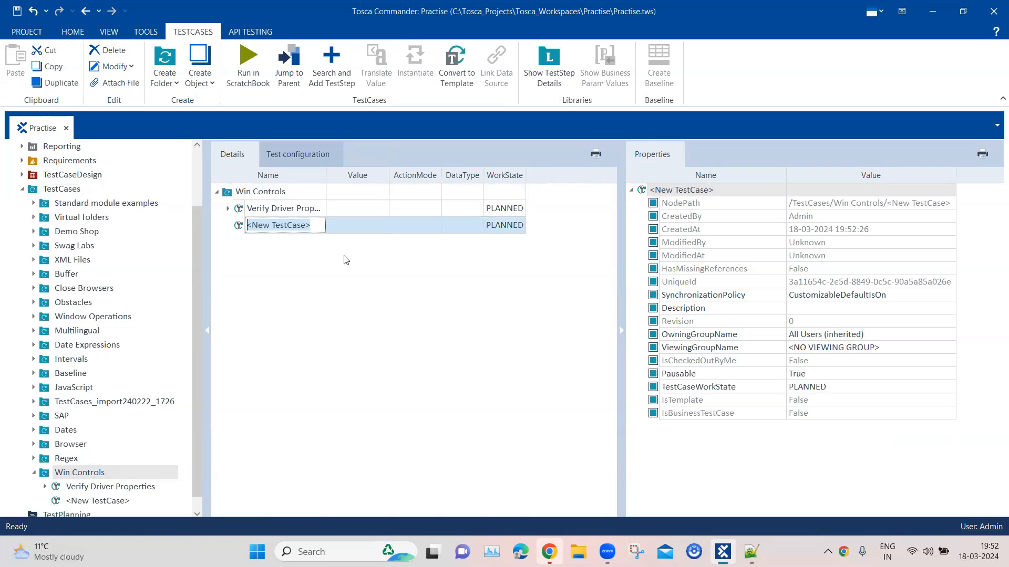
text(Click )
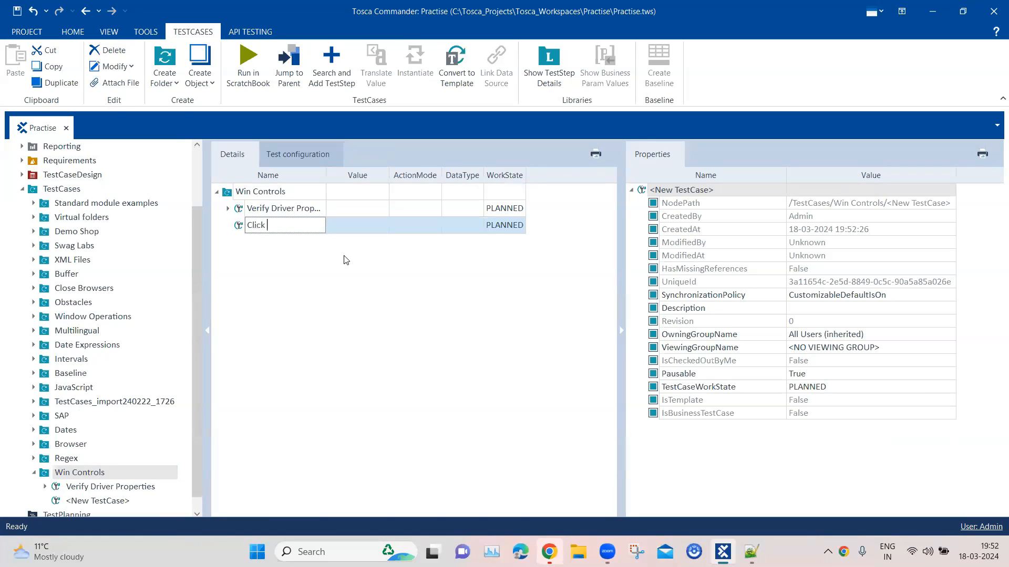
text(On Popup)
key(Return)
Add the Javascript Popup module to the Click On Popup test case and set its OK value to Click.
scroll(100, 211, up, 2)
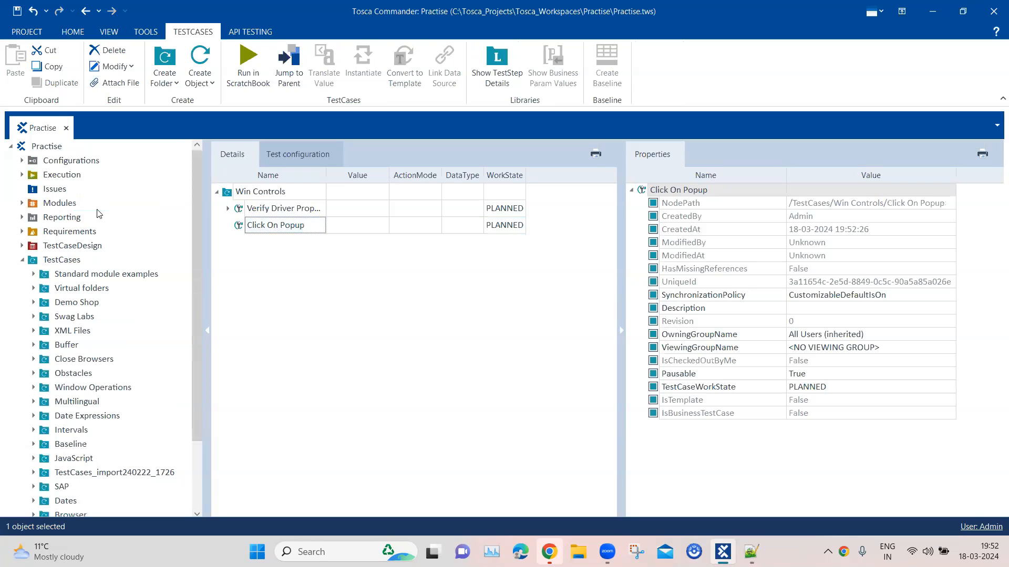
click(22, 203)
drag(84, 345, 255, 225)
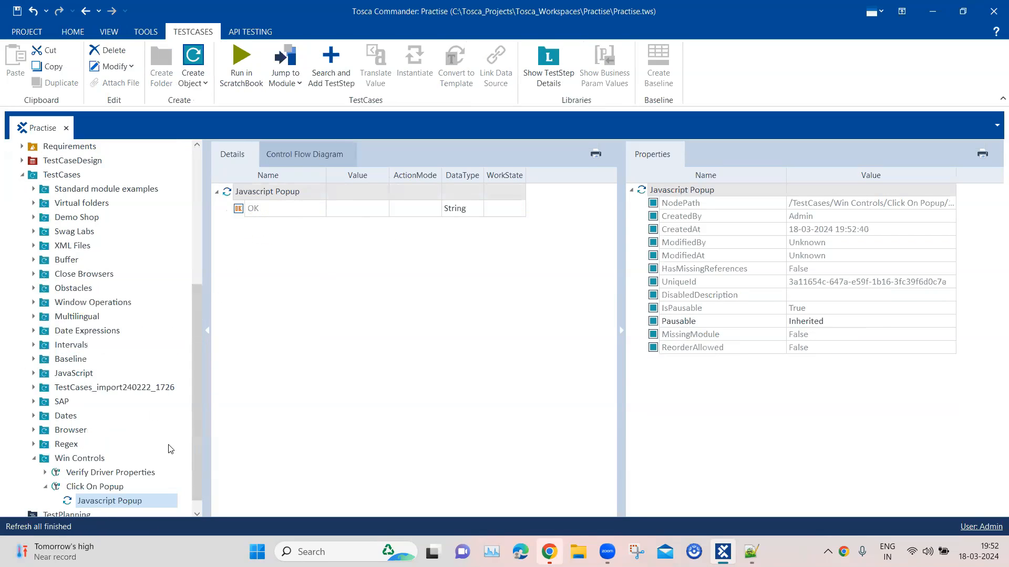
click(366, 208)
click(364, 205)
click(370, 210)
click(359, 225)
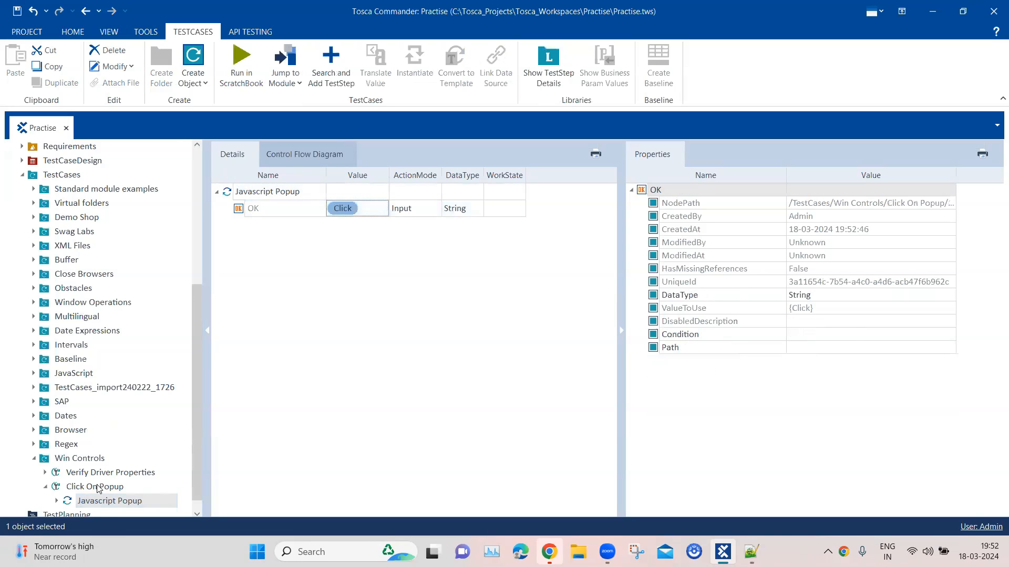
Set the work state of the Click On Popup test case to COMPLETED.
click(100, 488)
click(515, 191)
click(520, 191)
click(511, 237)
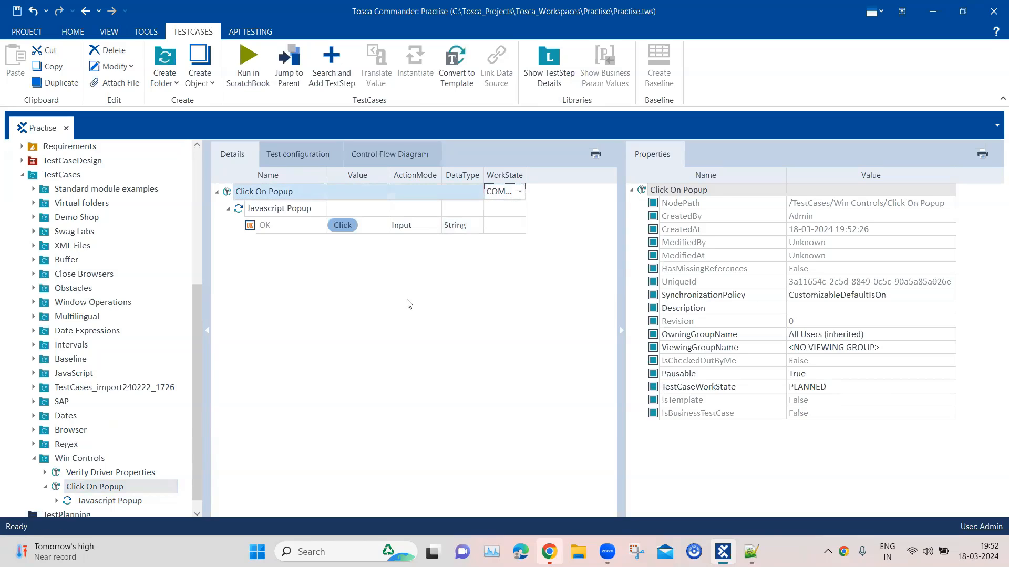
Run the Click On Popup test case in ScratchBook to dismiss the open JavaScript alert with OK.
right_click(266, 194)
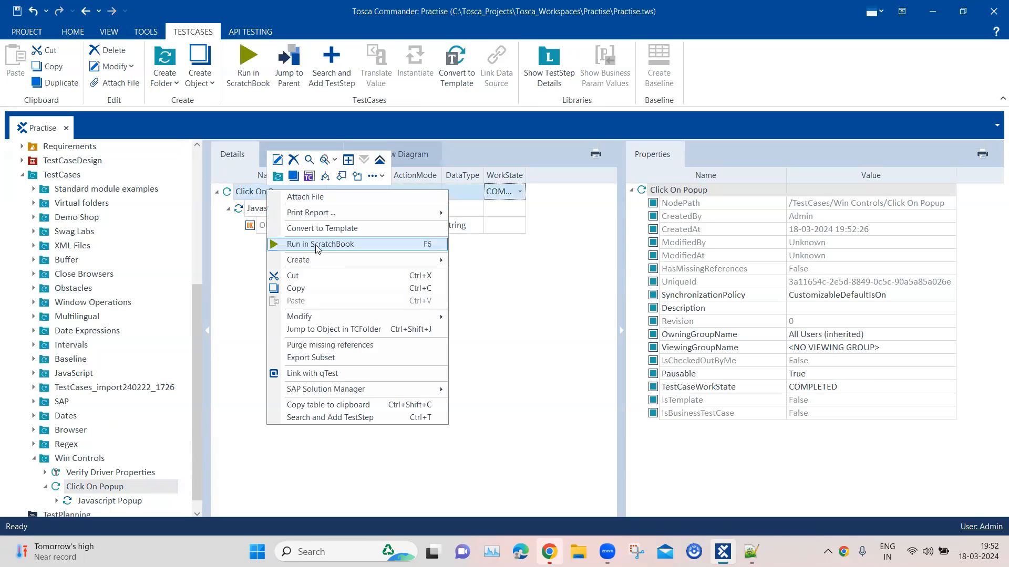
click(317, 245)
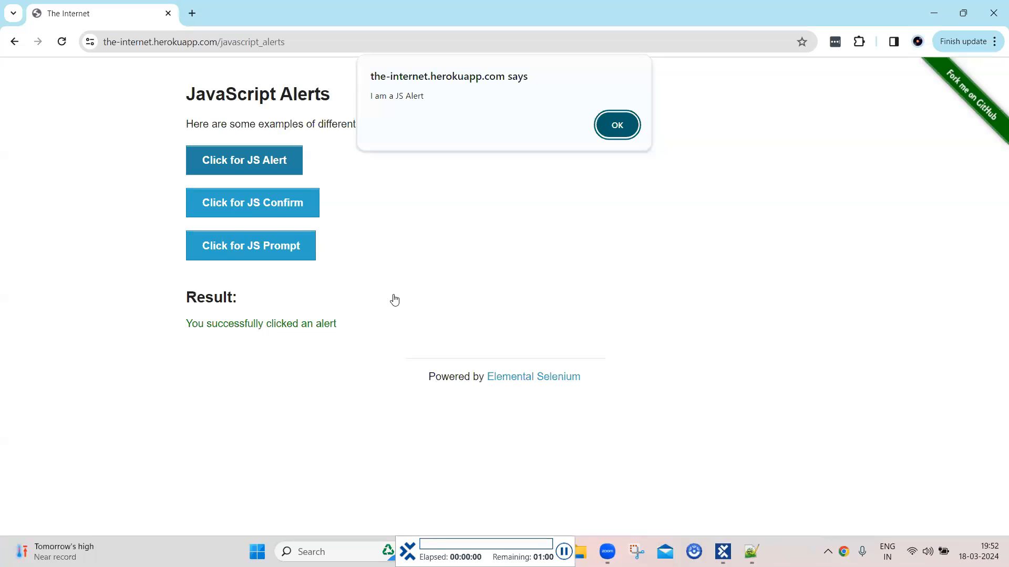
click(619, 127)
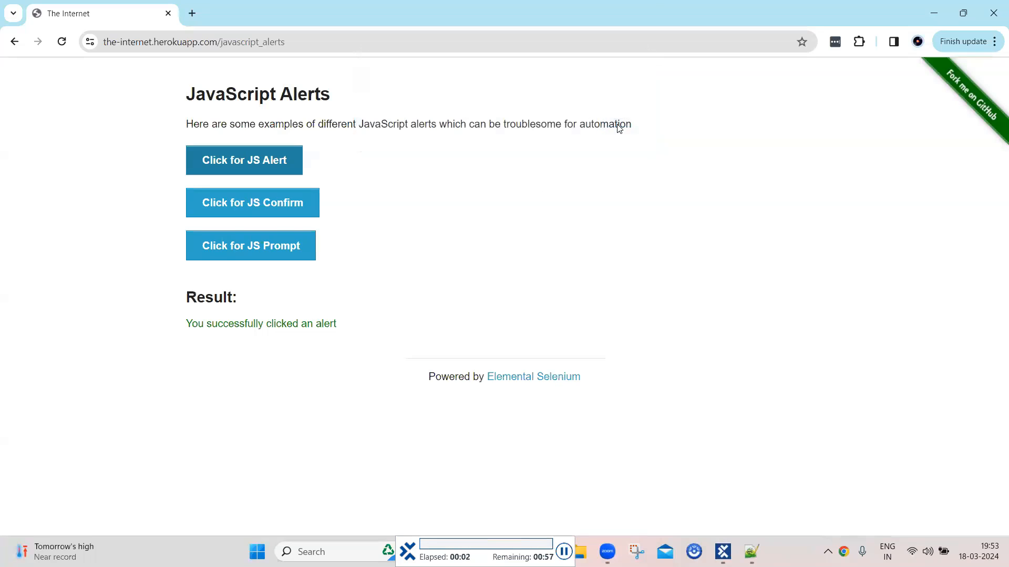